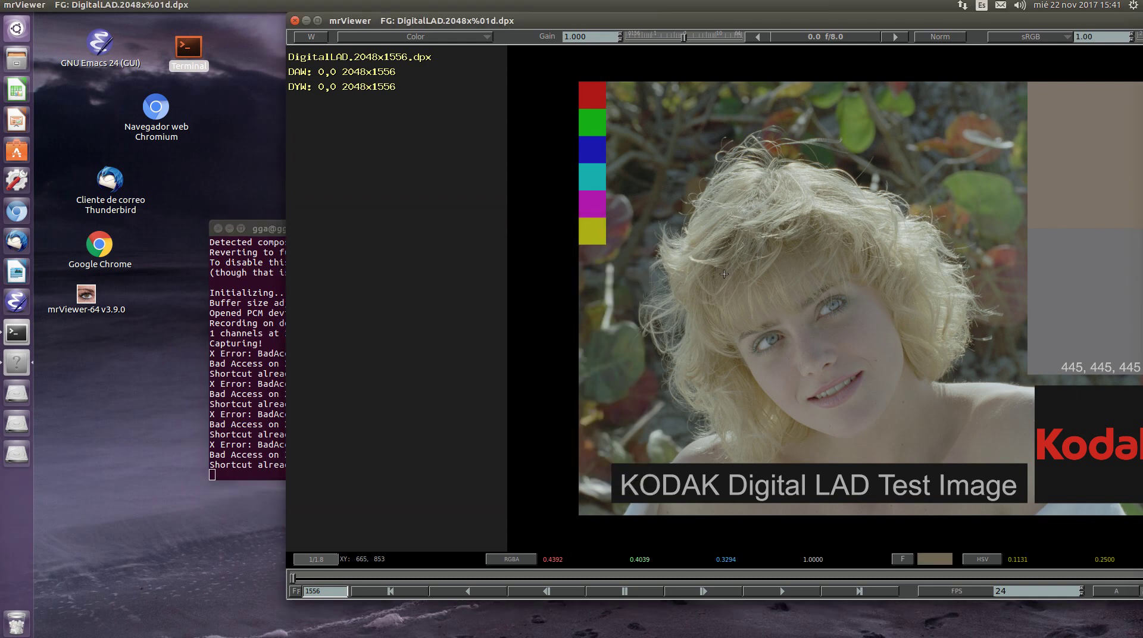
# Maximise the mrViewer window so the DigitalLAD.2048x1556.dpx test image fills the screen
pyautogui.moveTo(1048, 20); pyautogui.dragTo(967, 24)
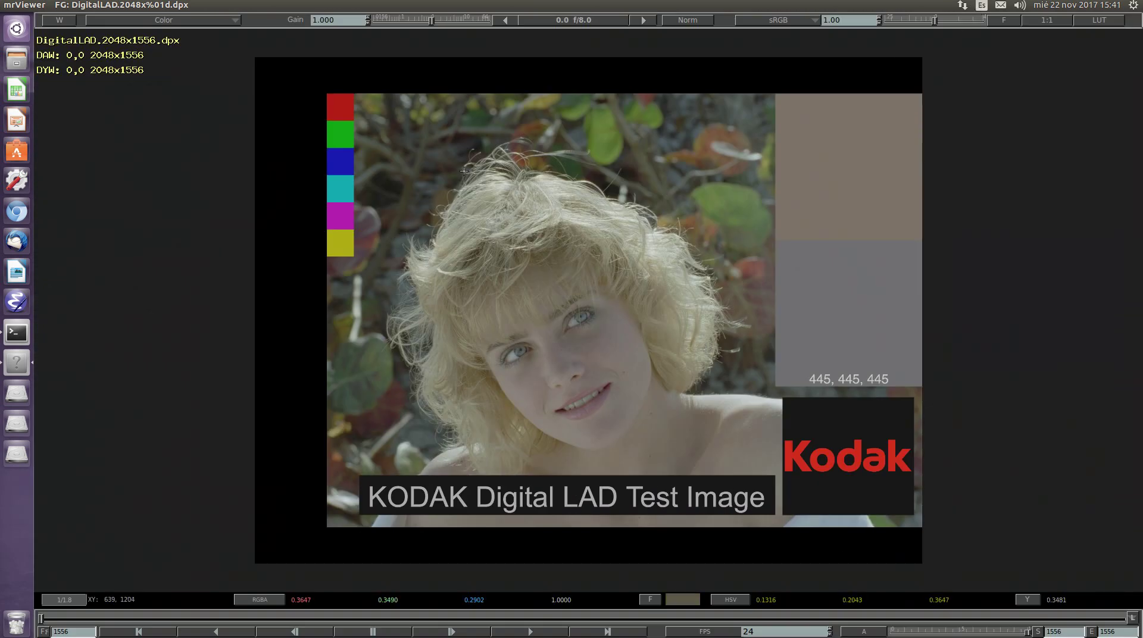
# Enable Use OCIO in the Preferences 3D Luts module and close Preferences
pyautogui.rightClick(464, 171)
pyautogui.moveTo(486, 190)
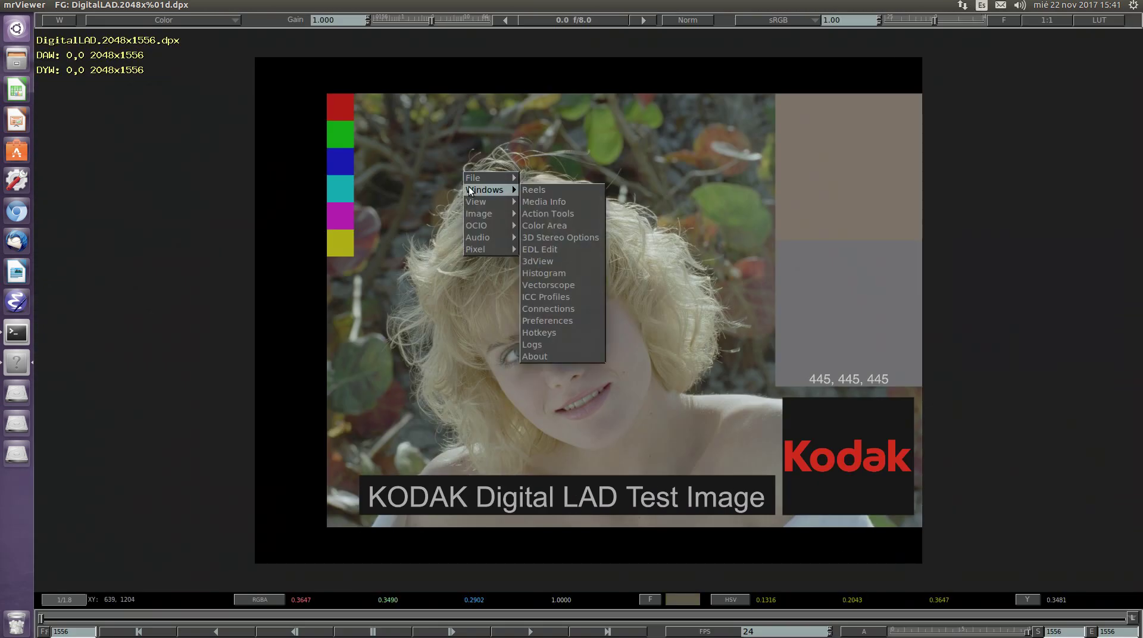
pyautogui.click(539, 320)
pyautogui.click(450, 258)
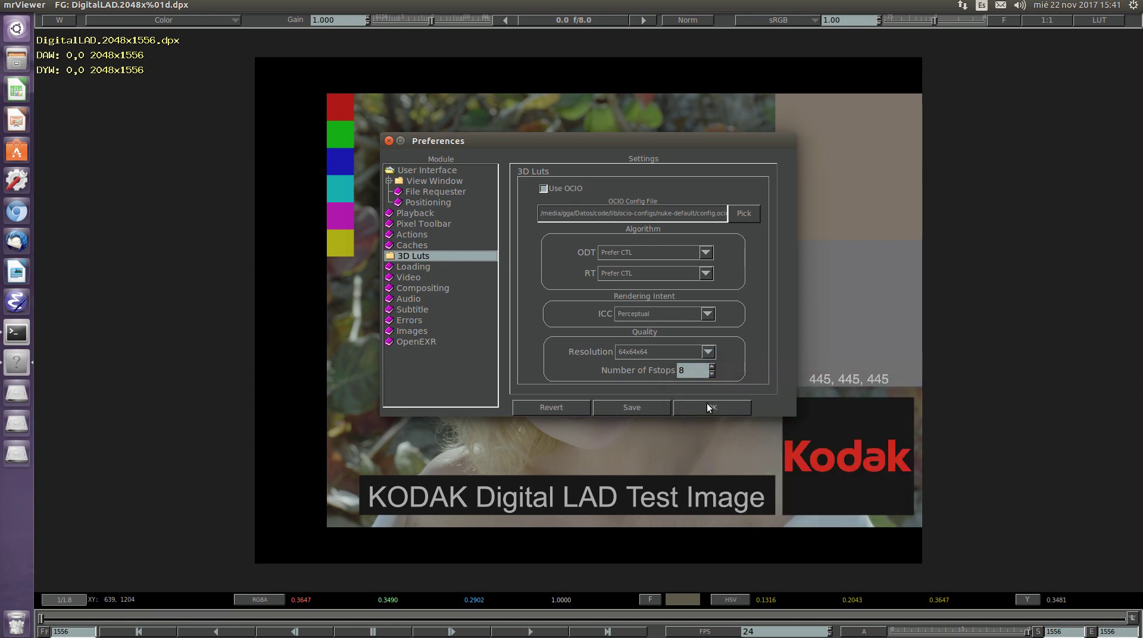
pyautogui.click(706, 404)
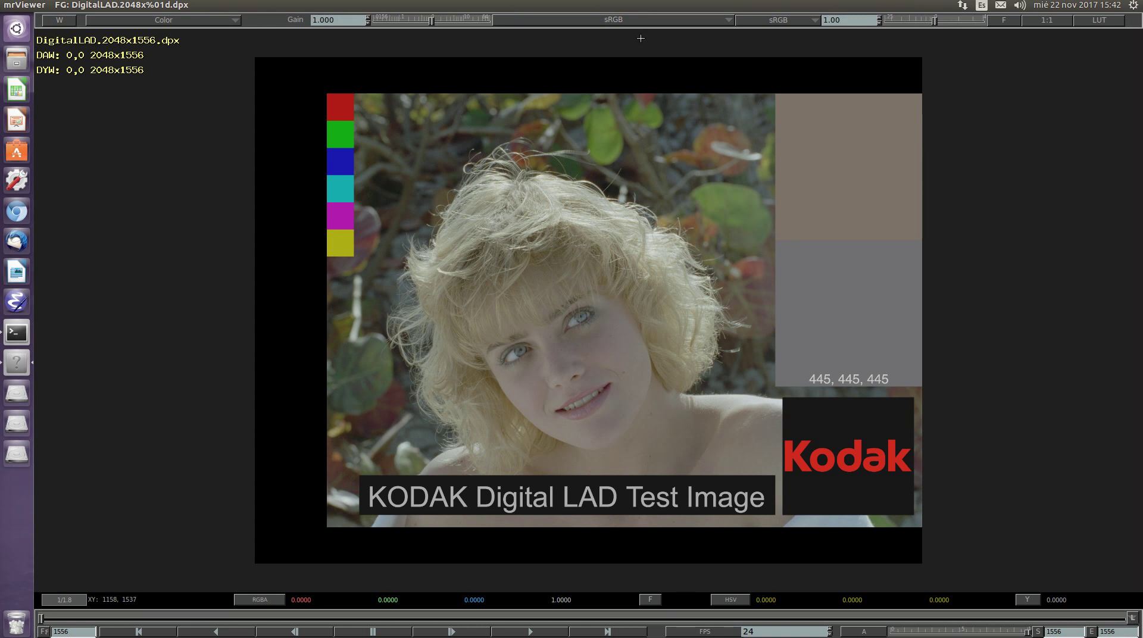
# Change the image's input colour space from sRGB to Cineon
pyautogui.click(631, 19)
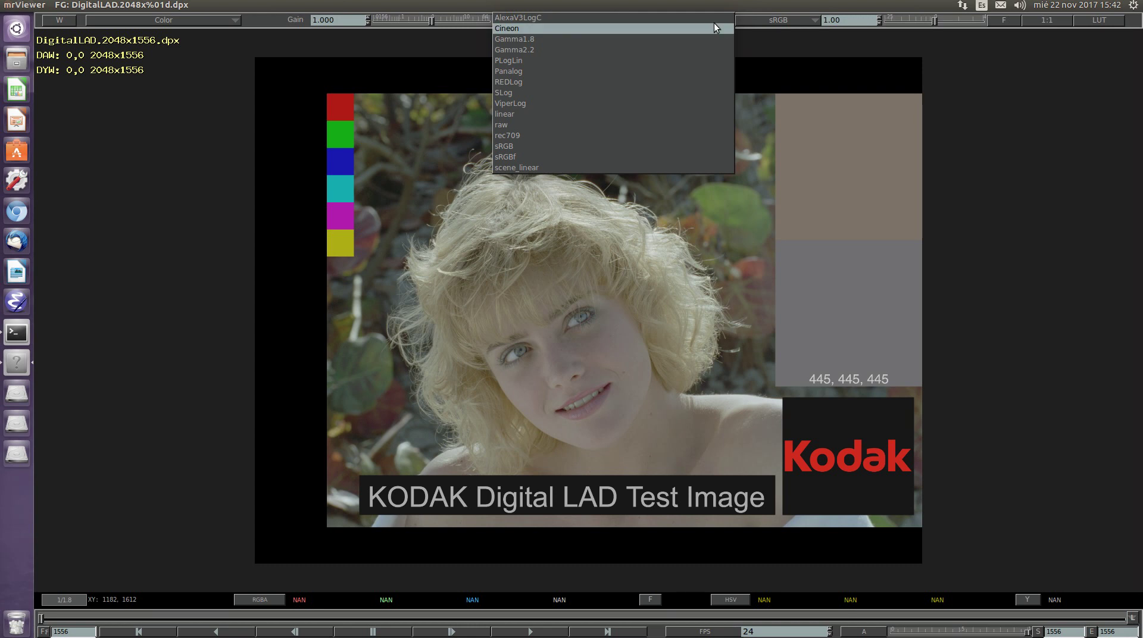
pyautogui.click(846, 107)
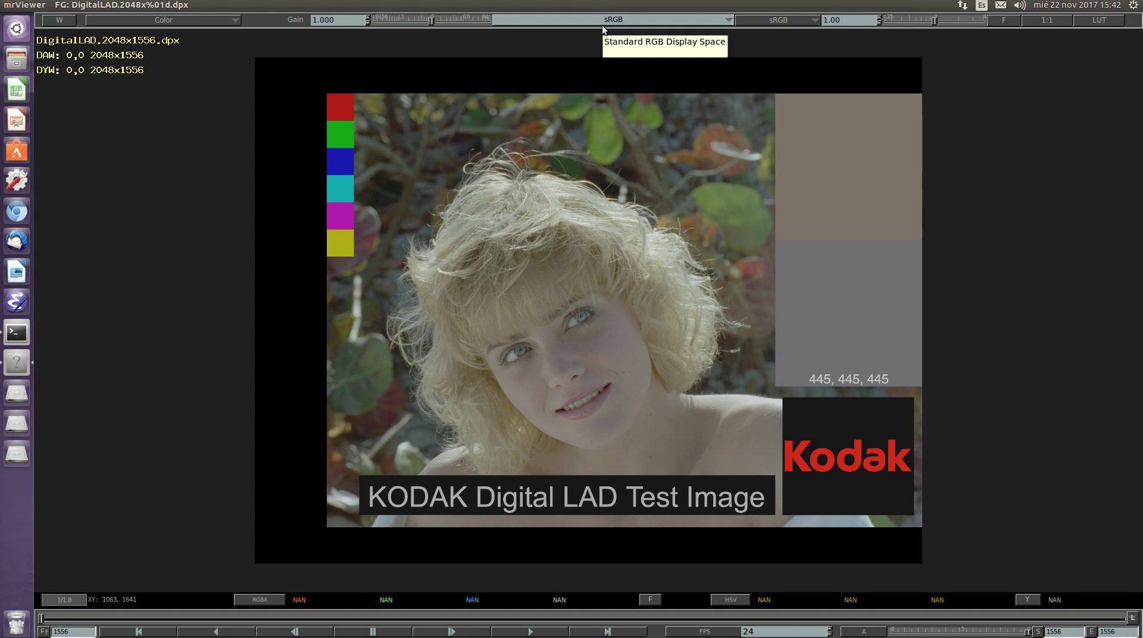
pyautogui.click(612, 21)
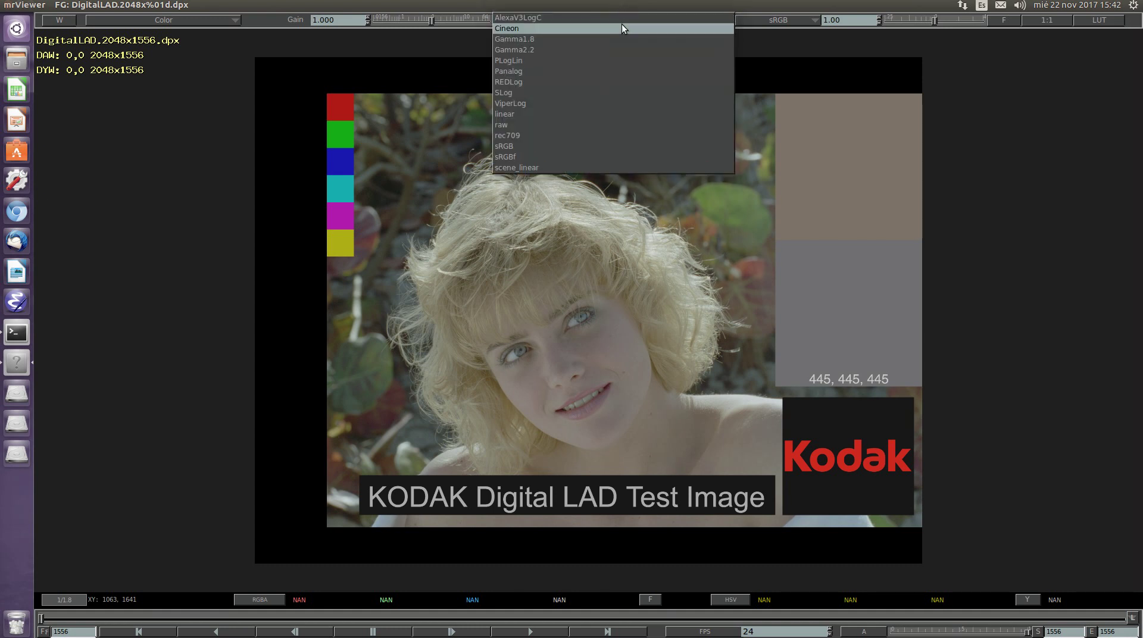
pyautogui.click(621, 27)
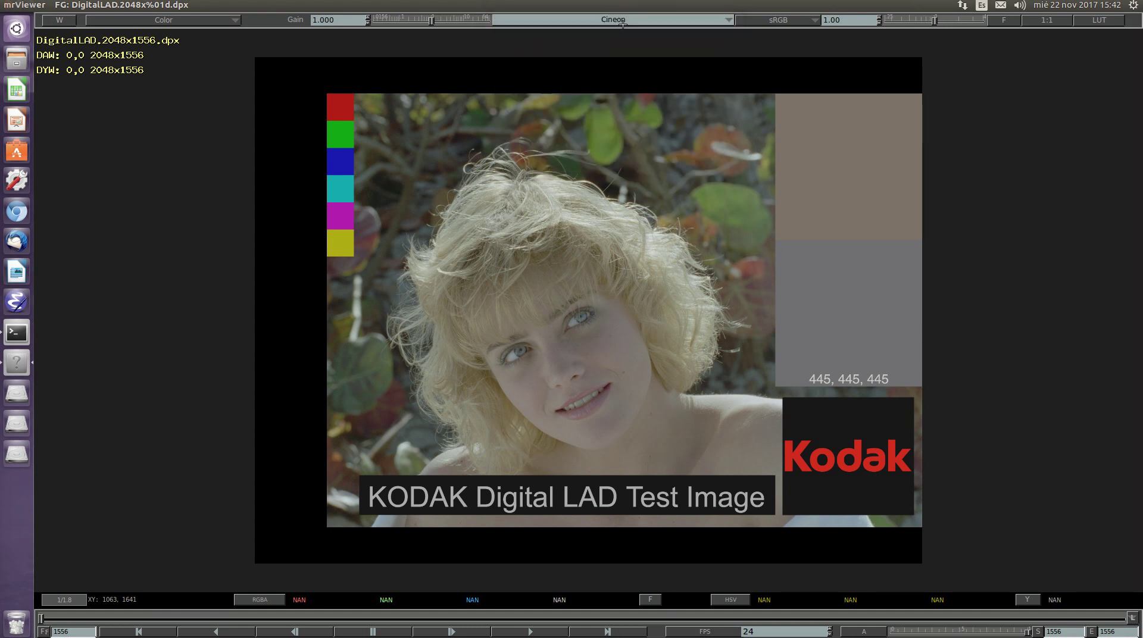
# Set the display transform to sRGB, compare it with rec709, then return to sRGB
pyautogui.click(810, 20)
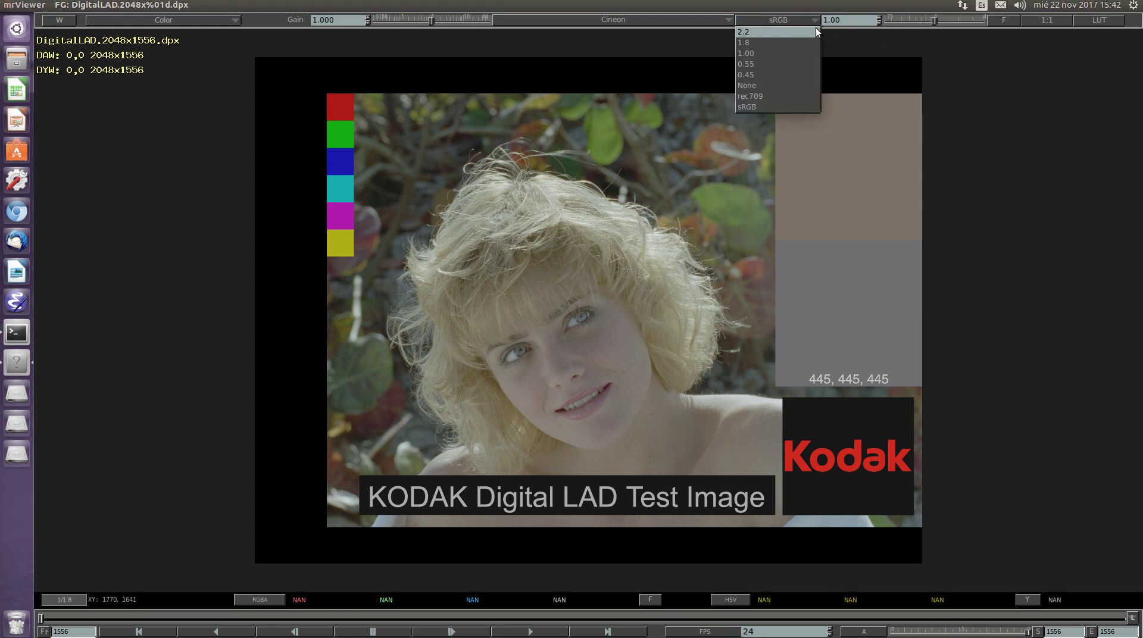
pyautogui.click(793, 106)
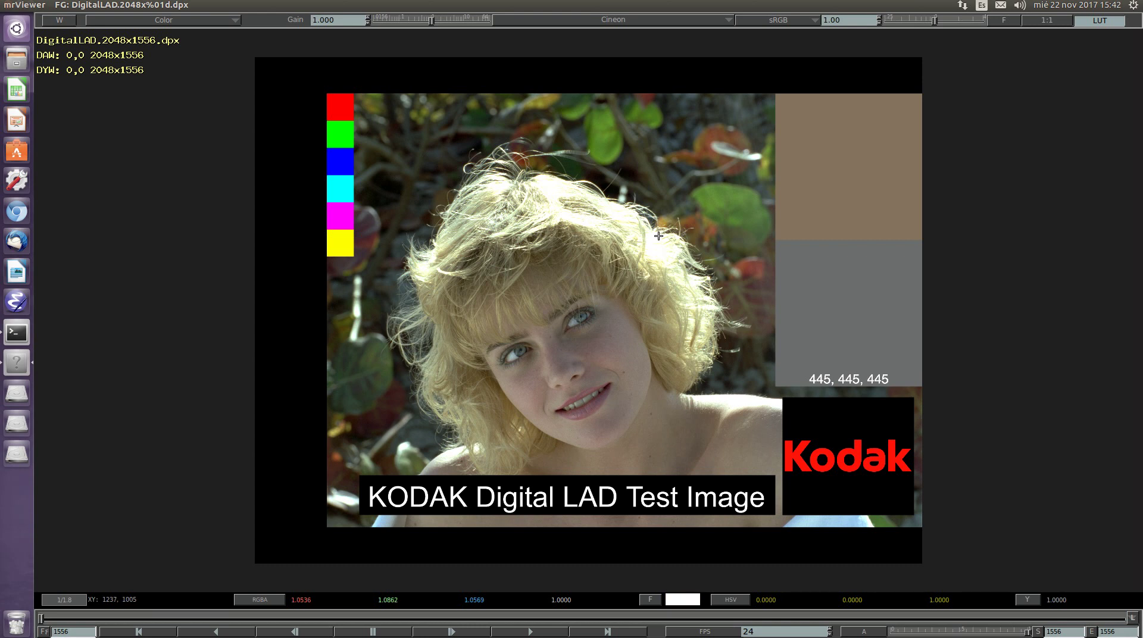
pyautogui.click(813, 20)
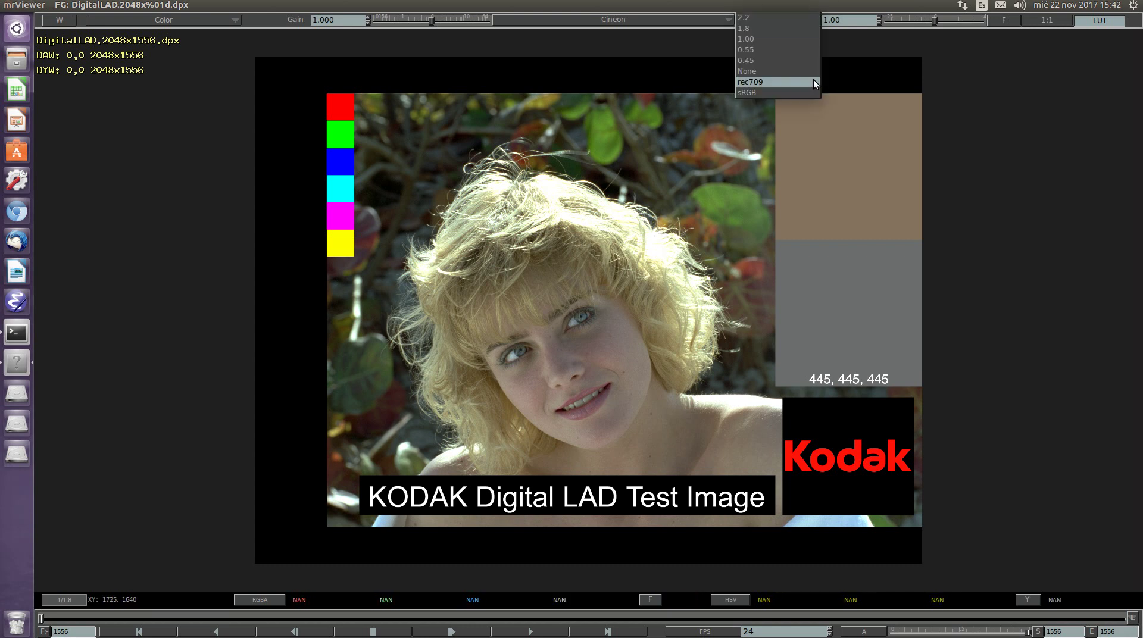
pyautogui.click(812, 82)
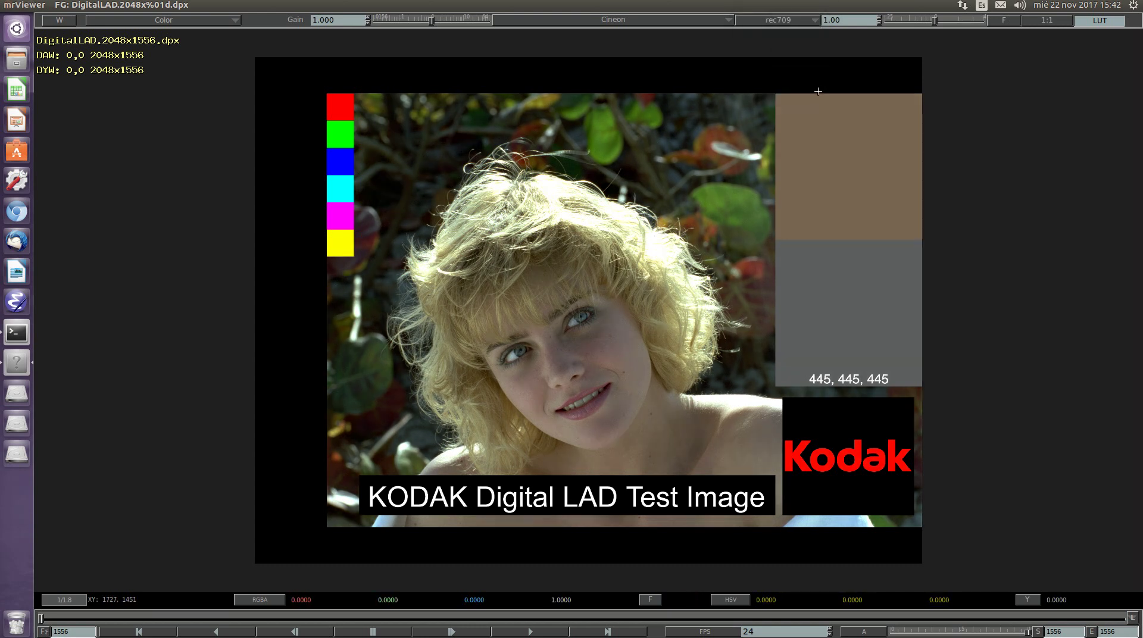
pyautogui.click(816, 25)
pyautogui.click(816, 33)
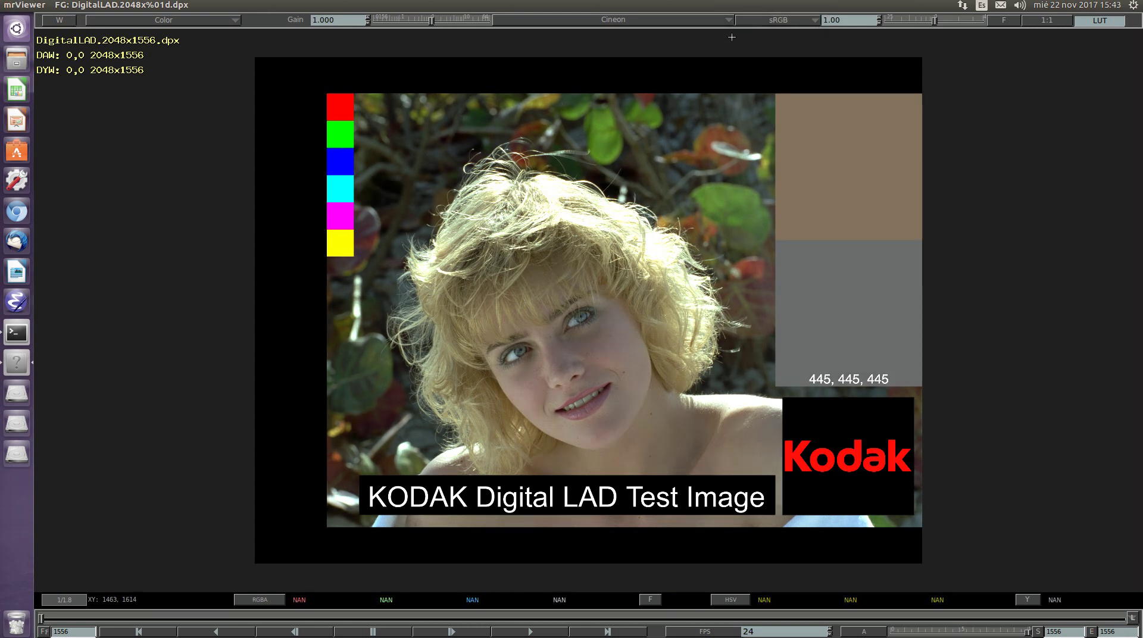
# Look through the input colour-space list twice, leaving Cineon selected
pyautogui.click(708, 22)
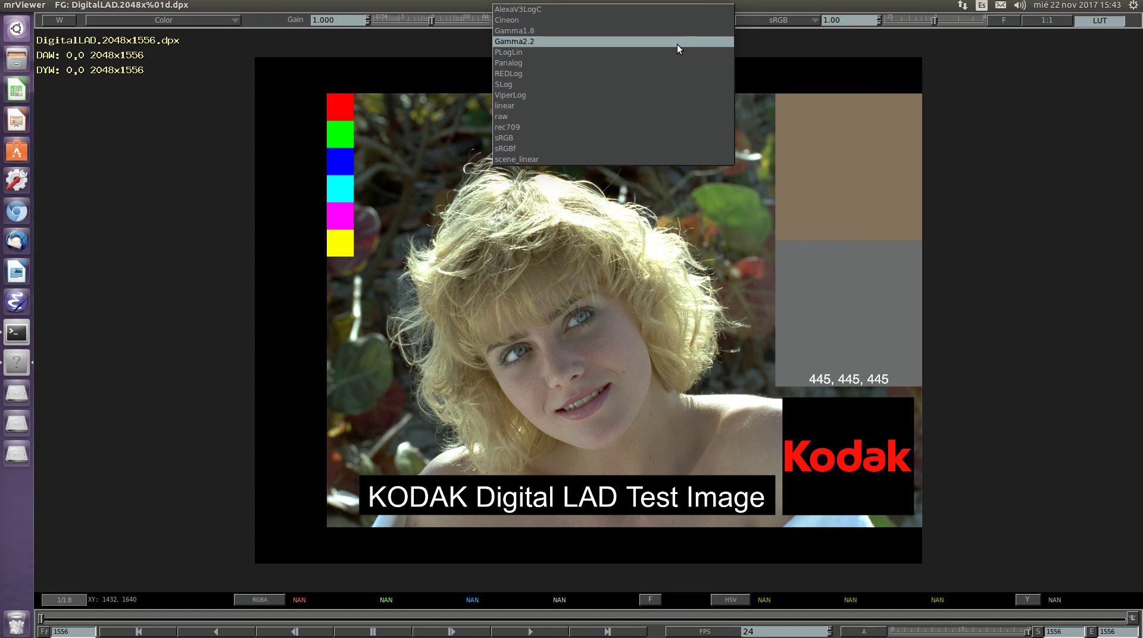
pyautogui.click(871, 87)
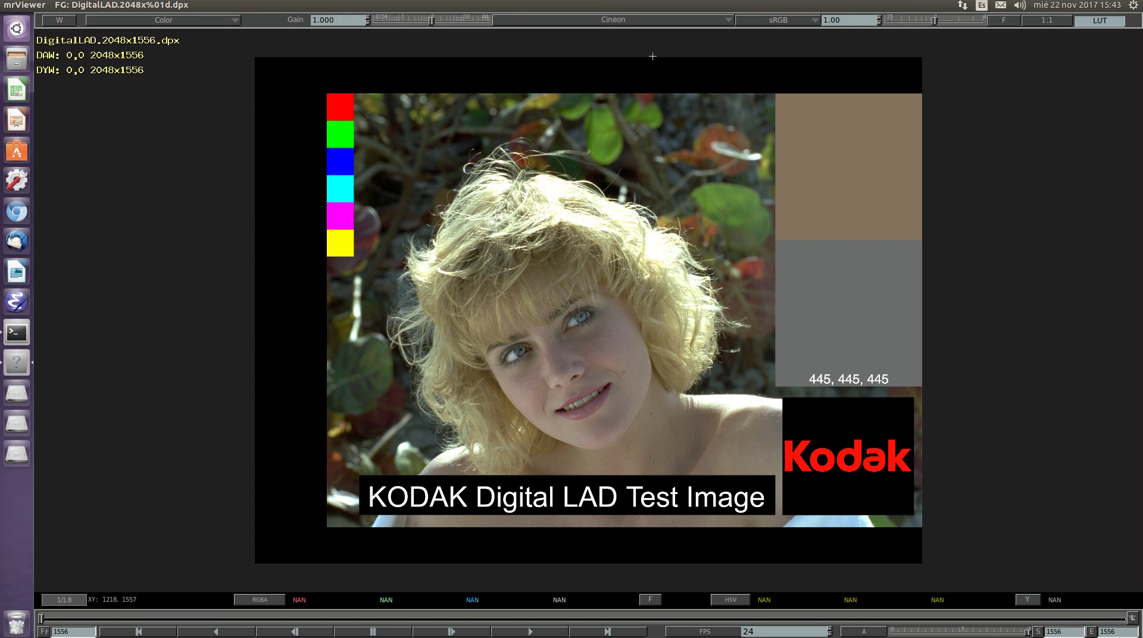
pyautogui.click(649, 22)
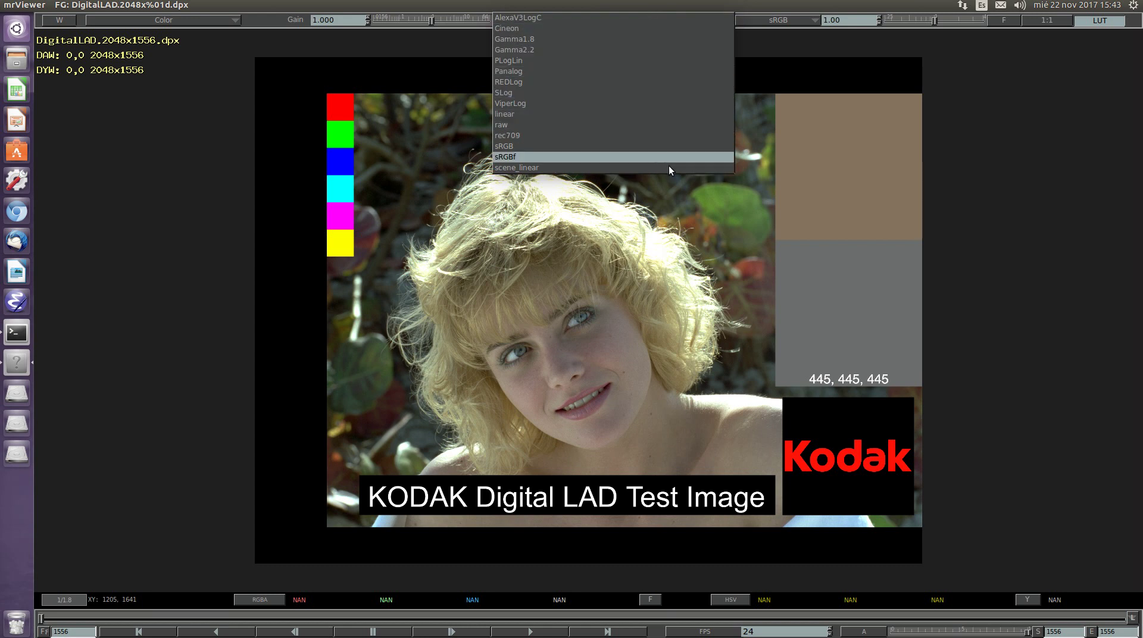
pyautogui.click(687, 199)
# Load code/lib/ocio-configs/aces_1.0.3/config.ocio as the OCIO config file in Preferences
pyautogui.rightClick(573, 104)
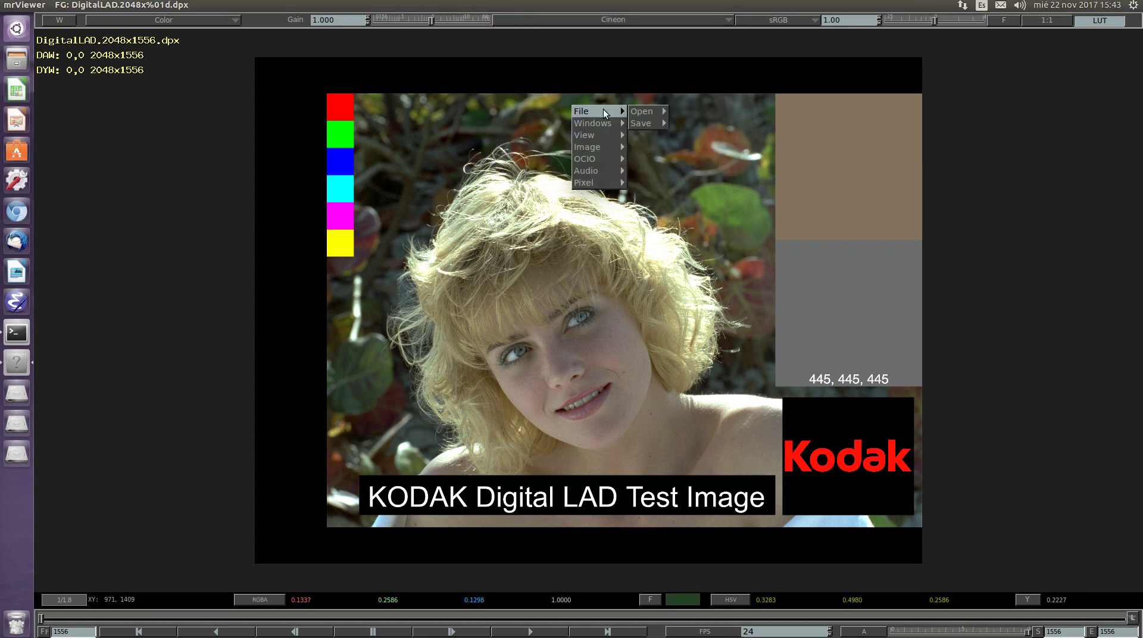
pyautogui.moveTo(595, 124)
pyautogui.click(688, 255)
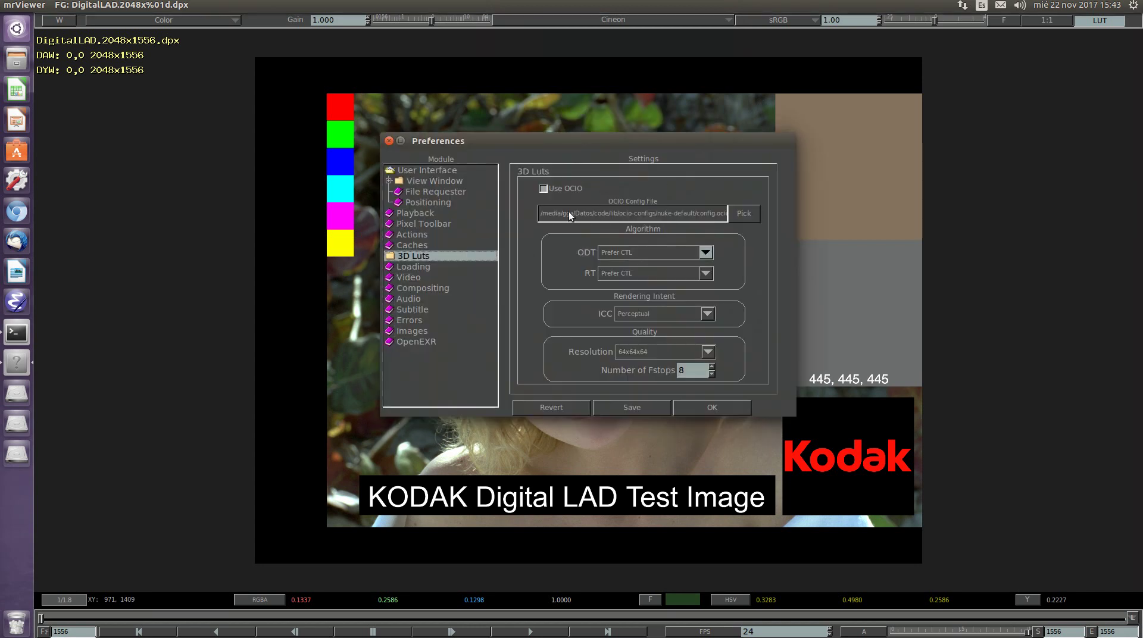
pyautogui.click(768, 212)
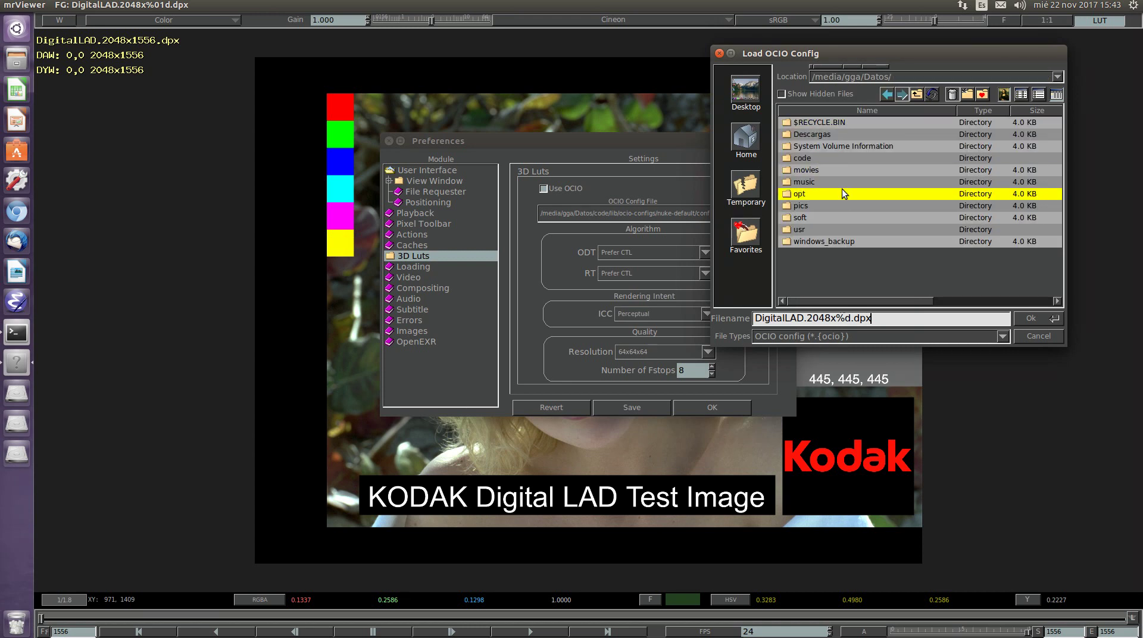
pyautogui.doubleClick(835, 157)
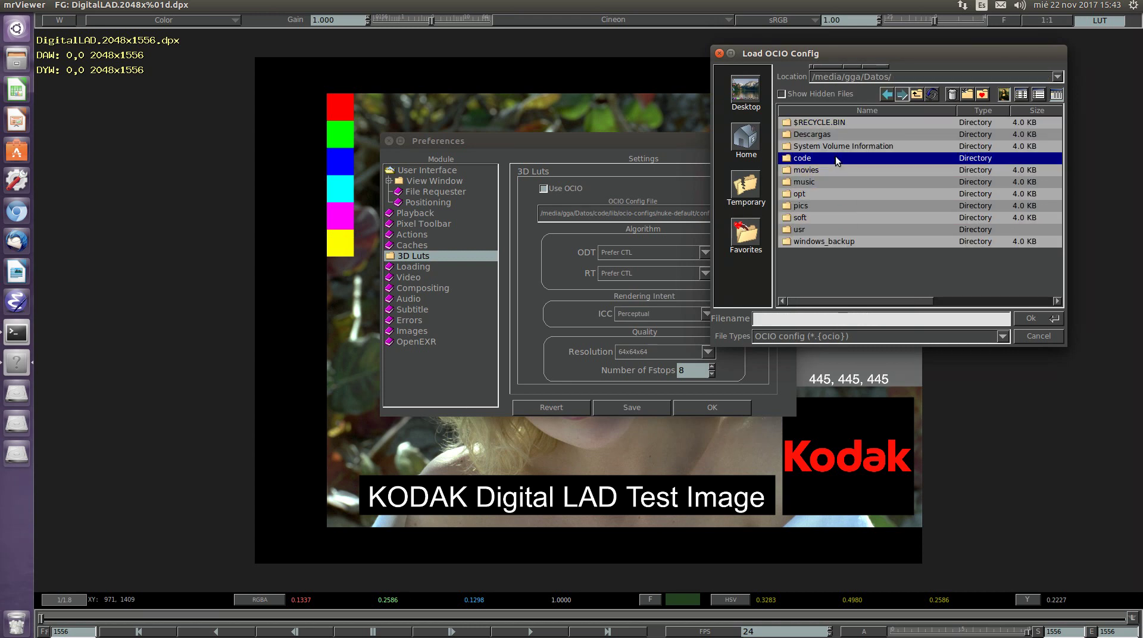
pyautogui.doubleClick(840, 137)
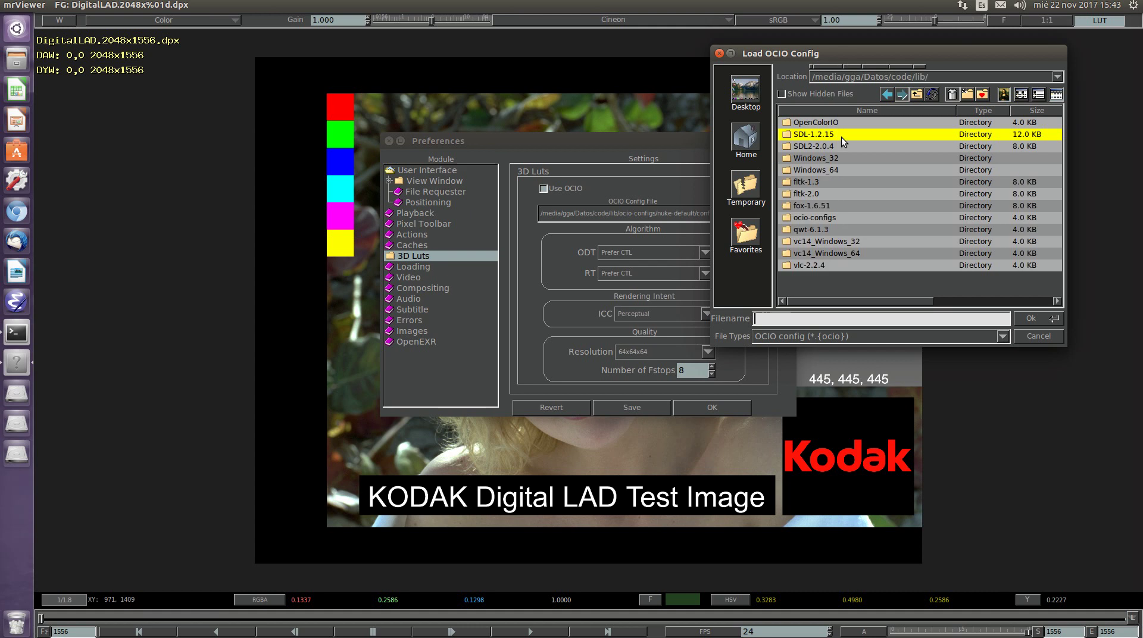
pyautogui.doubleClick(834, 218)
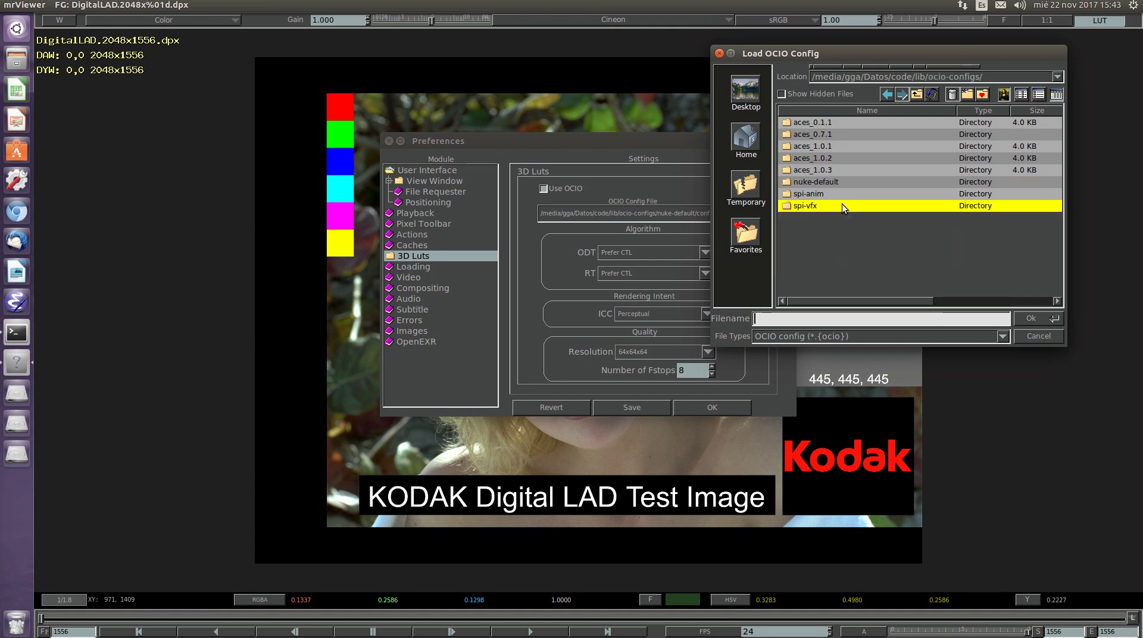
pyautogui.doubleClick(838, 170)
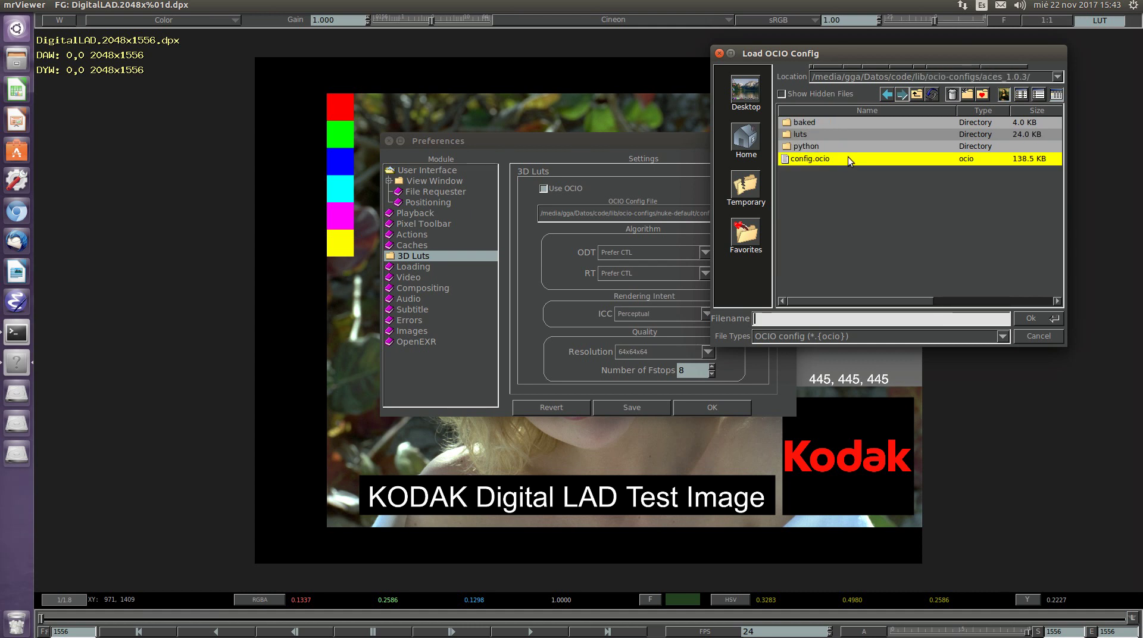
pyautogui.doubleClick(848, 156)
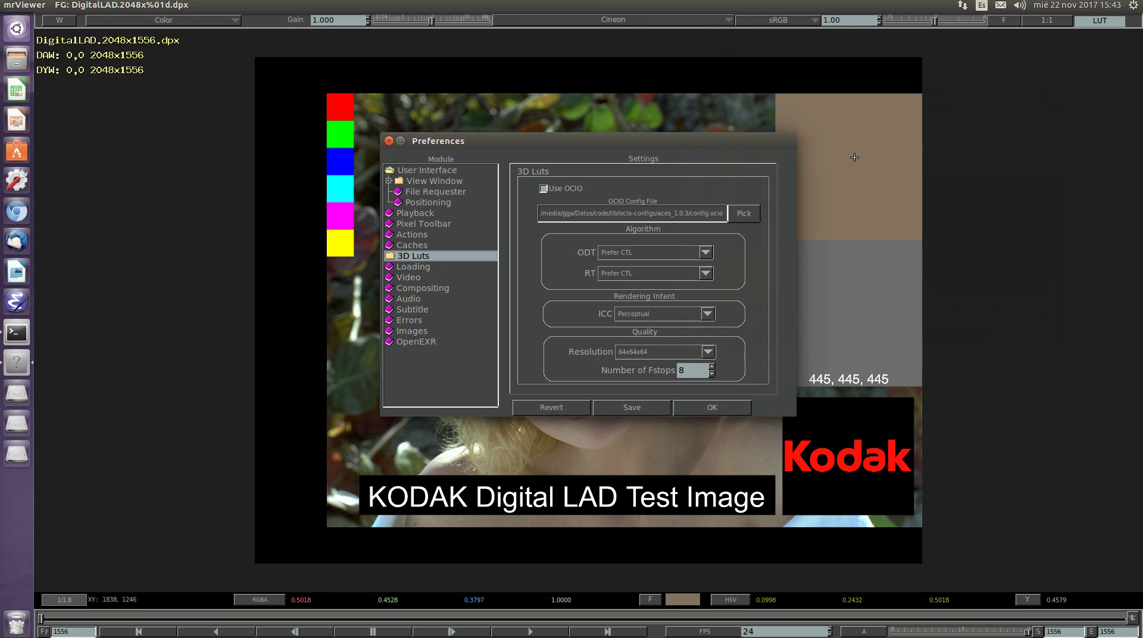
pyautogui.click(718, 405)
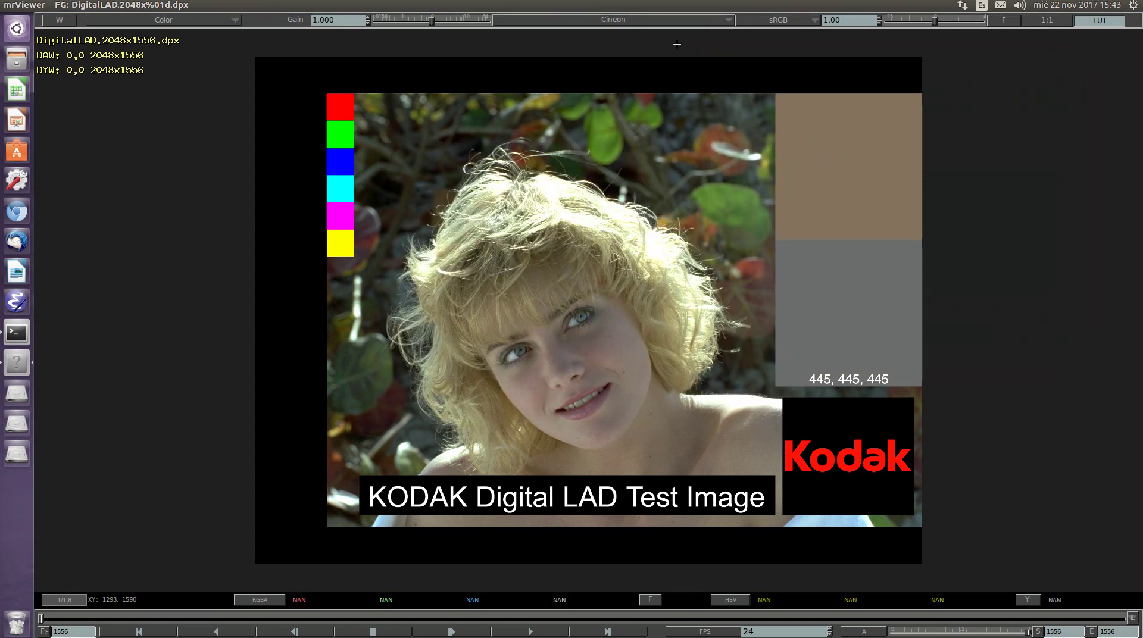
# Choose Input - ADX - ADX10 as the image's ACES input colour space
pyautogui.click(677, 22)
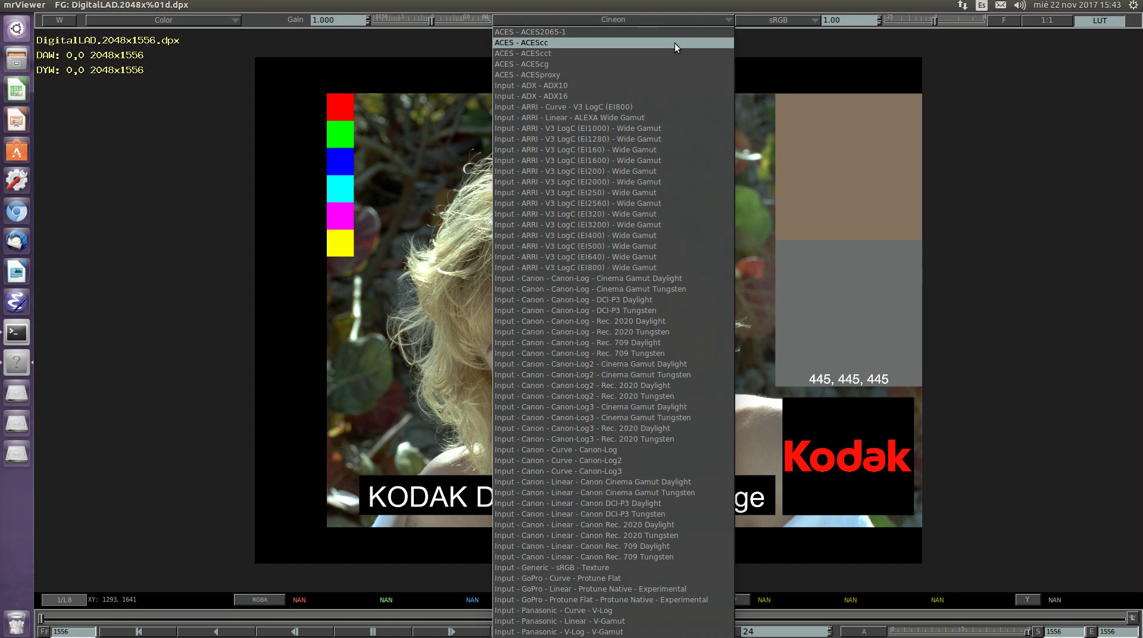
pyautogui.click(663, 88)
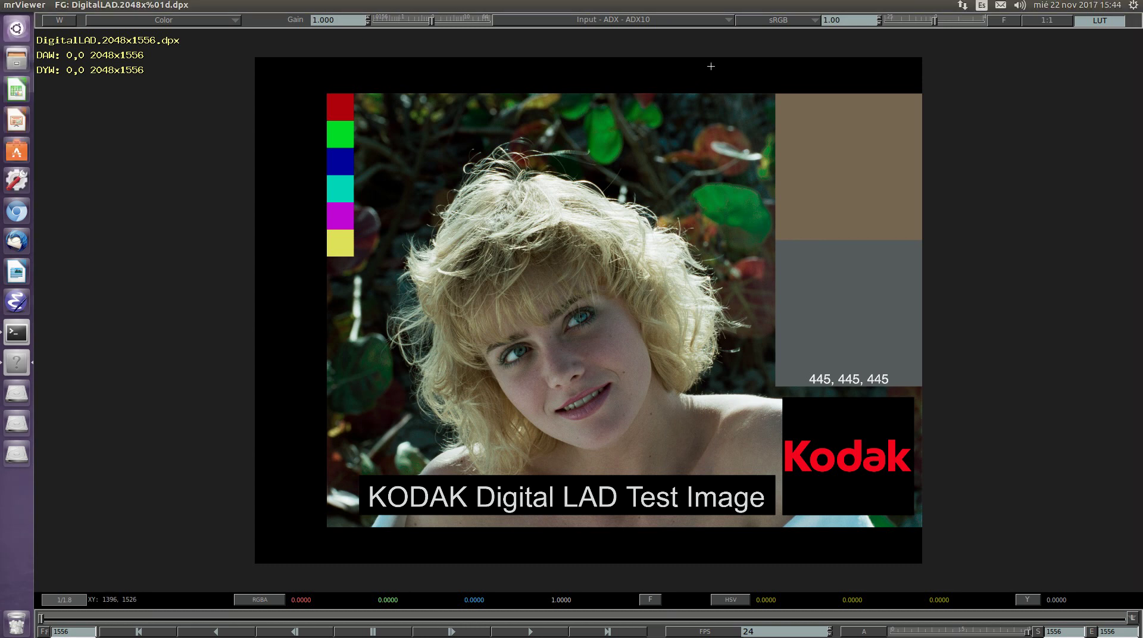
# Show the ACES display transform options such as P3-D60, Rec.709 and sRGB
pyautogui.click(741, 24)
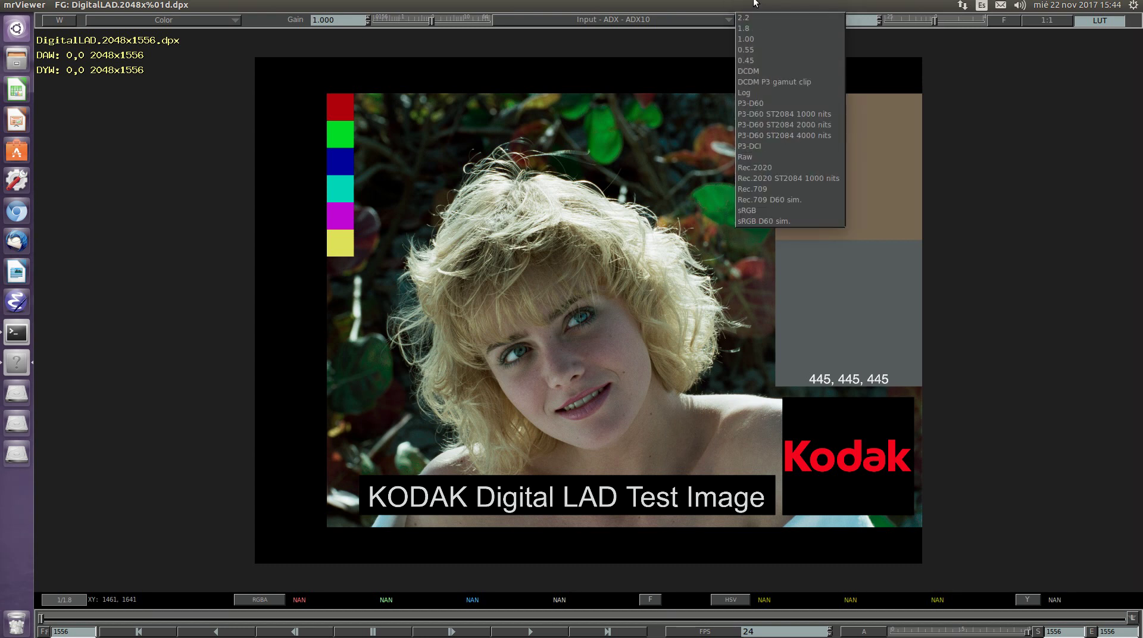